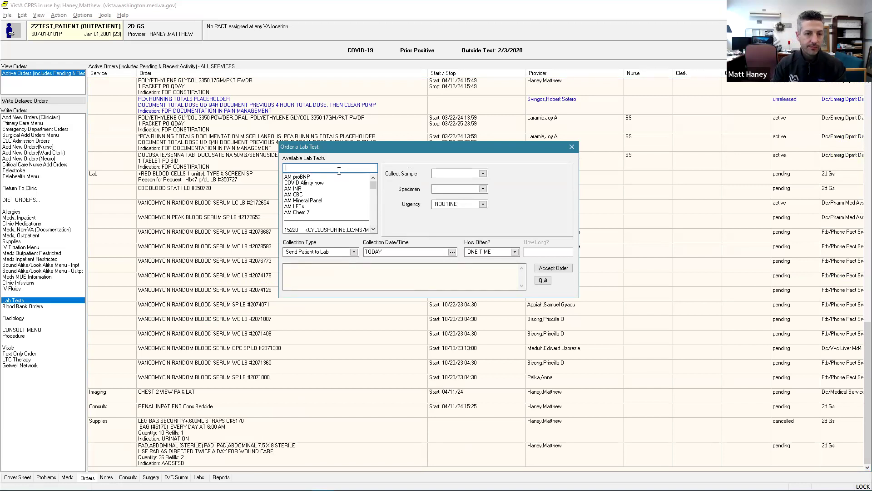
- Find CBC in the available lab tests, select it, and review the urgency options without changing them
{"action": "left_click_drag", "start_coordinate": [376, 229], "coordinate": [373, 217]}
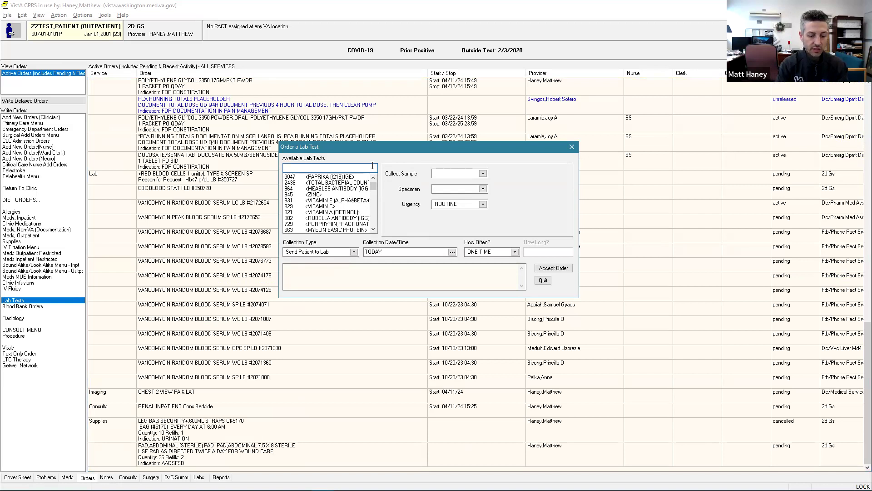
{"action": "type", "text": "CBC"}
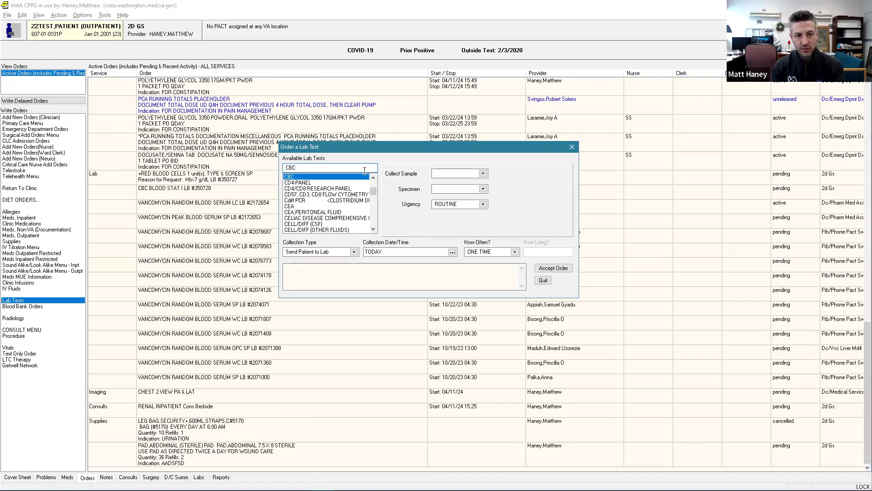
{"action": "left_click", "coordinate": [312, 178]}
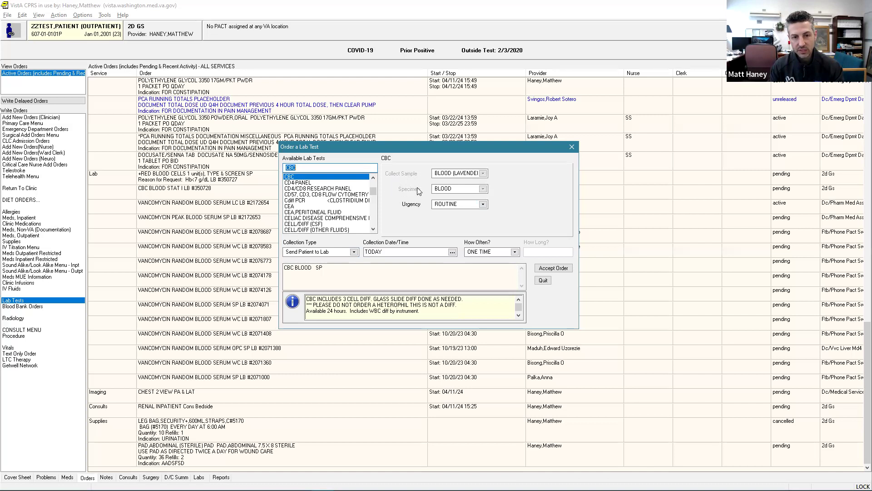
{"action": "left_click", "coordinate": [483, 205]}
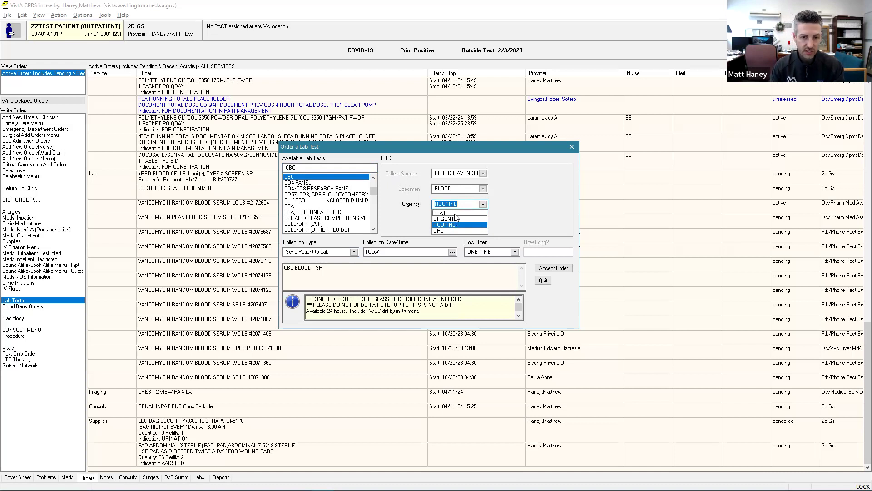
{"action": "left_click", "coordinate": [510, 210]}
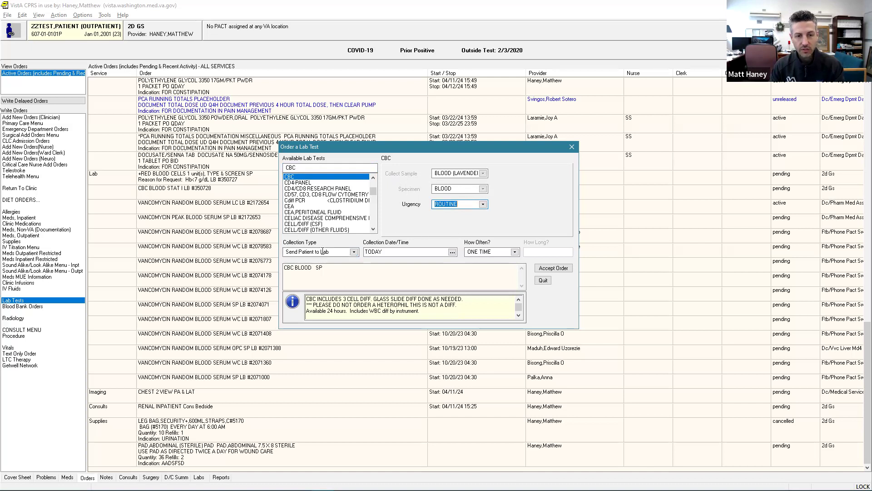
- Set the collection type of the CBC order to Immediate Collect
{"action": "left_click", "coordinate": [354, 252]}
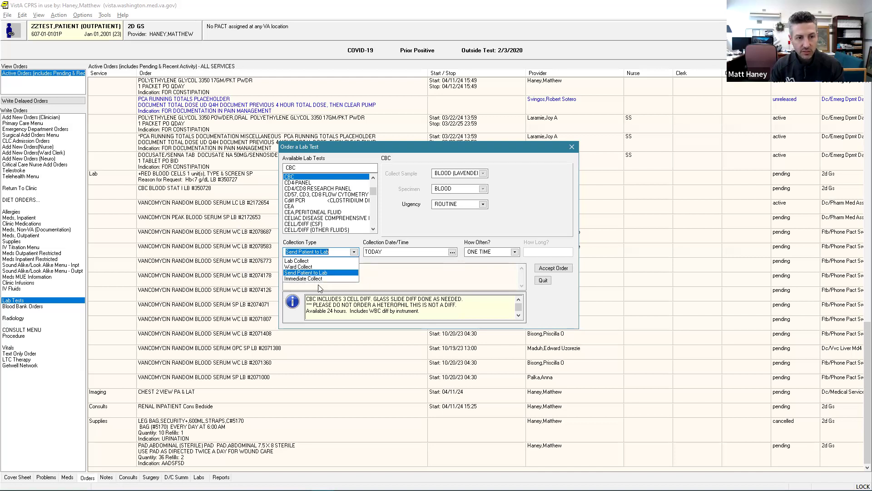
{"action": "left_click", "coordinate": [308, 279]}
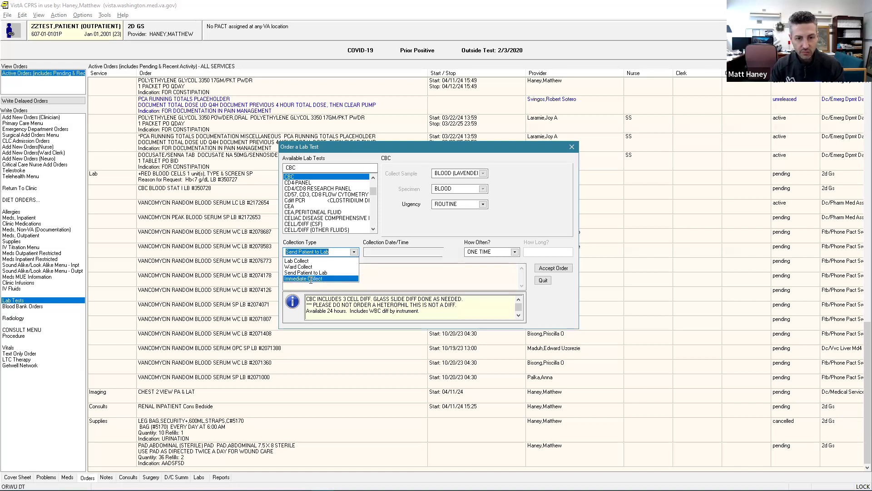
{"action": "left_click_drag", "start_coordinate": [364, 252], "coordinate": [424, 252]}
{"action": "left_click", "coordinate": [424, 252]}
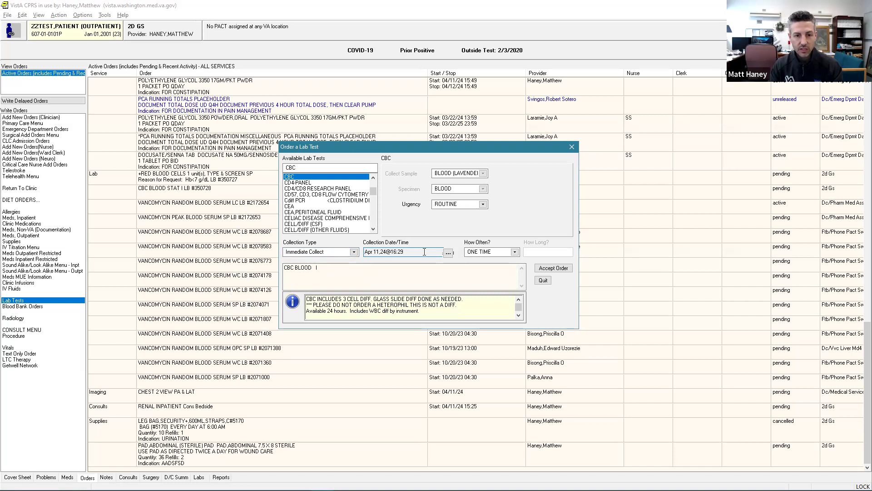
- Set the immediate collection time to April 11, 2024 at 16:30
{"action": "left_click", "coordinate": [448, 252]}
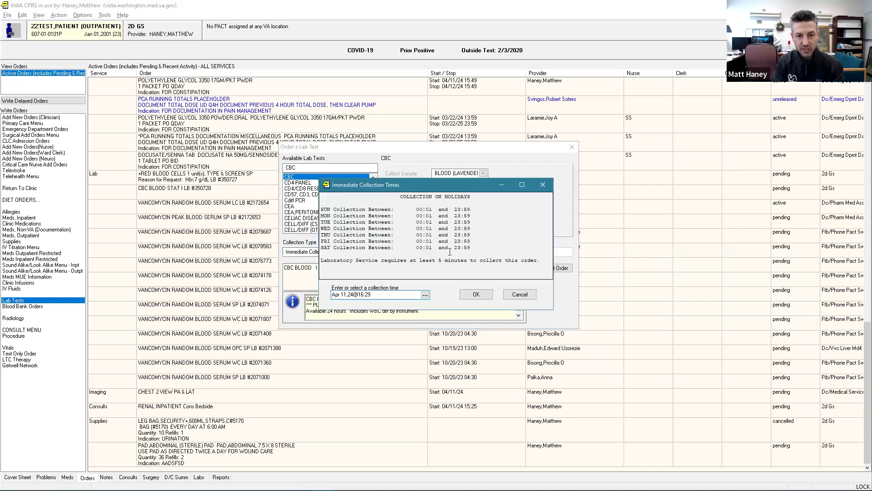
{"action": "left_click", "coordinate": [425, 294]}
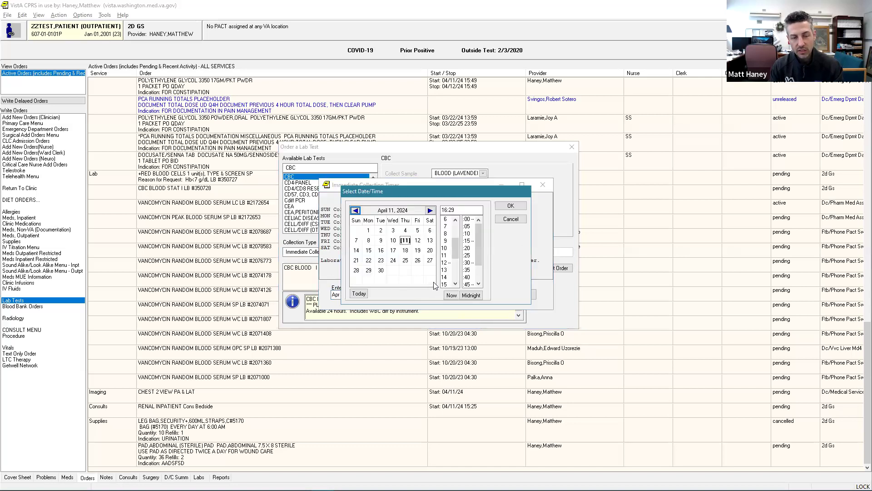
{"action": "left_click_drag", "start_coordinate": [452, 248], "coordinate": [456, 263]}
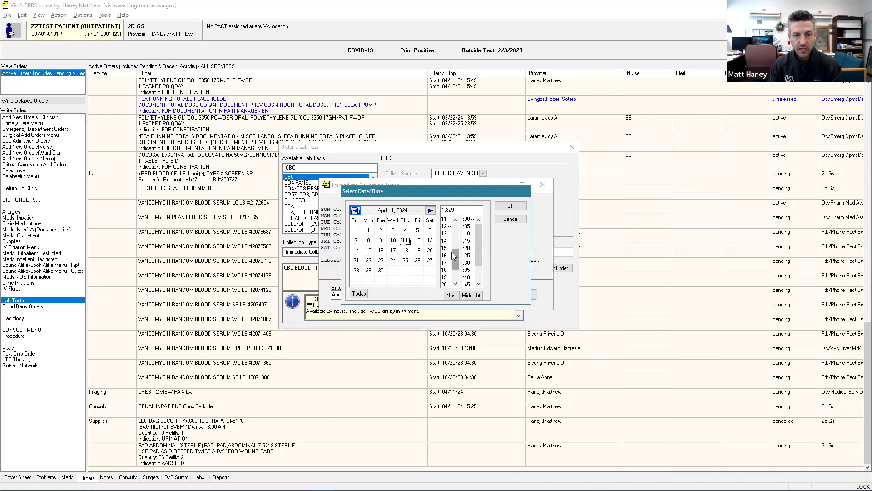
{"action": "left_click", "coordinate": [445, 256]}
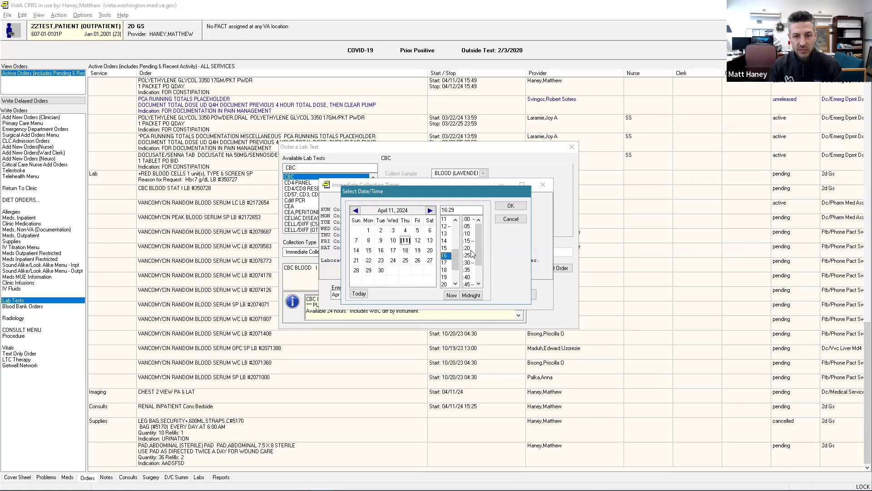
{"action": "left_click", "coordinate": [469, 263]}
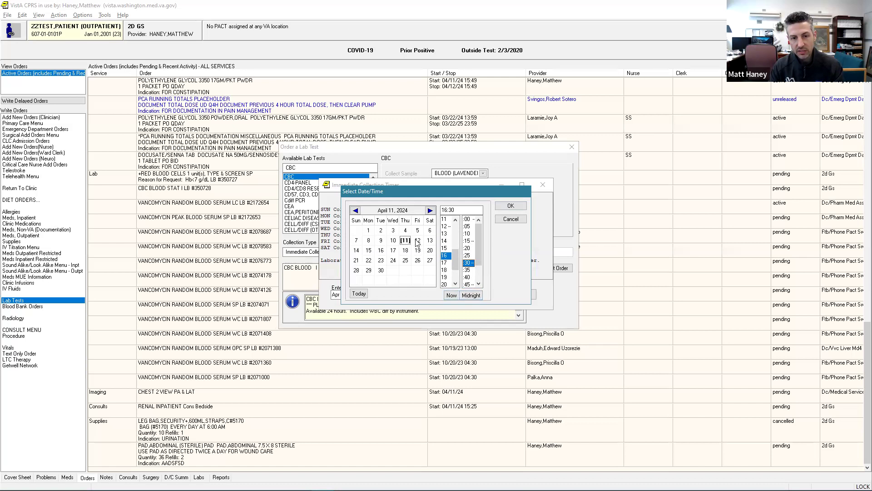
{"action": "left_click", "coordinate": [510, 206]}
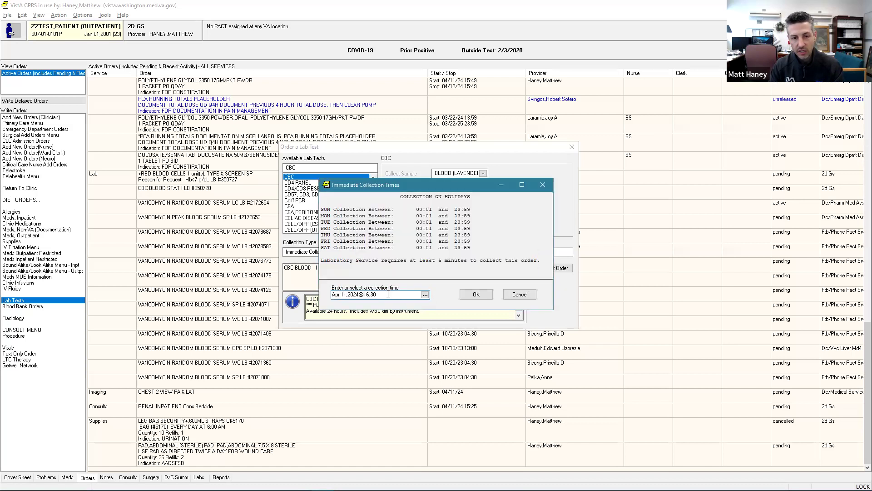
{"action": "left_click", "coordinate": [475, 294]}
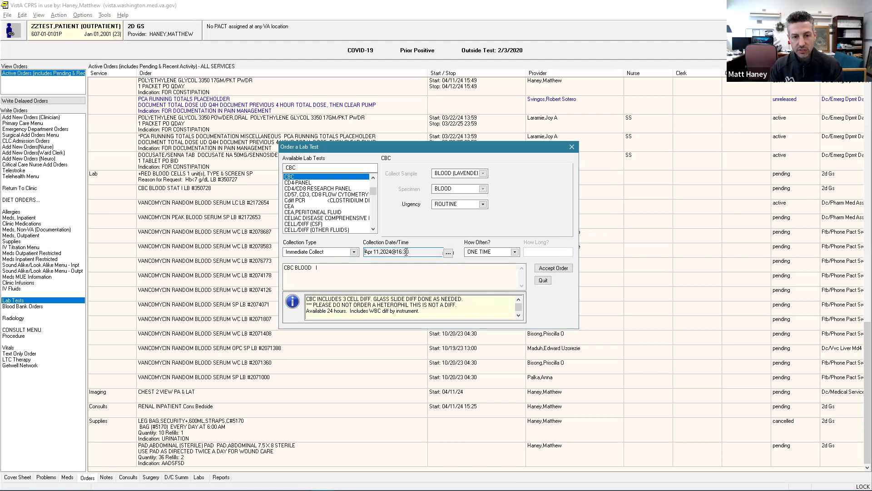
- Set how often the CBC is drawn to QAM
{"action": "left_click", "coordinate": [514, 252]}
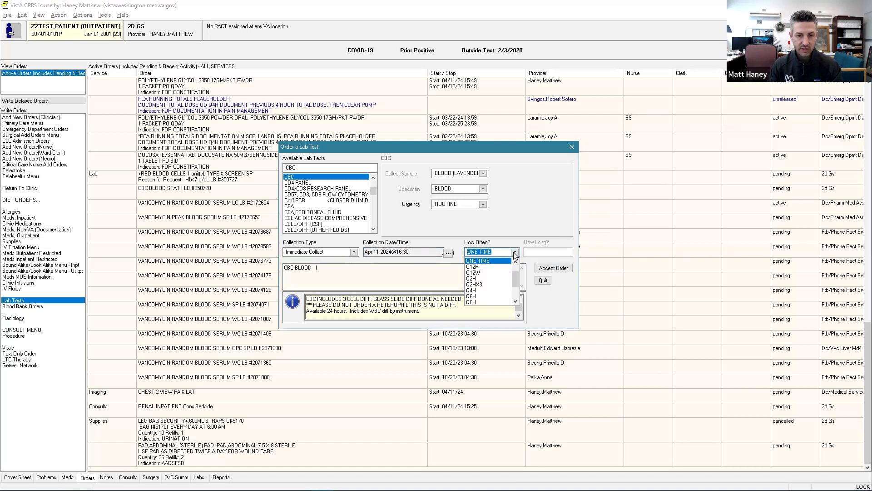
{"action": "mouse_move", "coordinate": [515, 278]}
{"action": "left_mouse_down"}
{"action": "mouse_move", "coordinate": [516, 293]}
{"action": "mouse_move", "coordinate": [519, 270]}
{"action": "mouse_move", "coordinate": [515, 284]}
{"action": "left_mouse_up"}
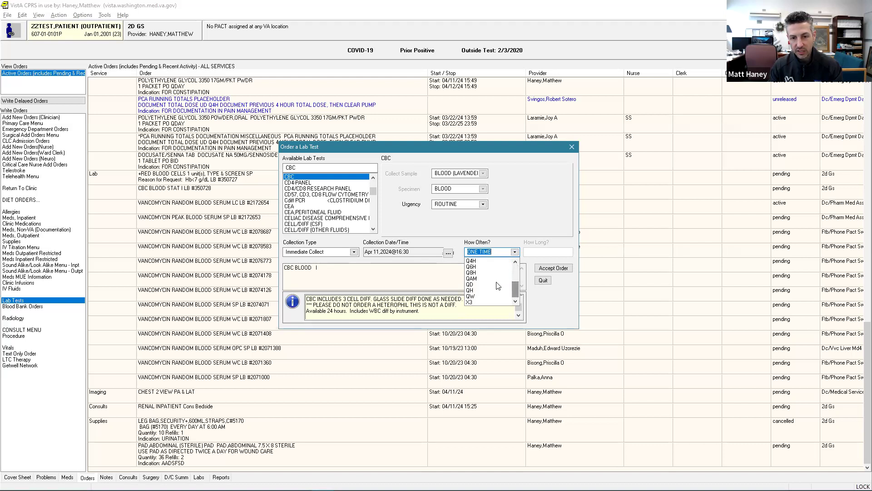
{"action": "left_click", "coordinate": [492, 278]}
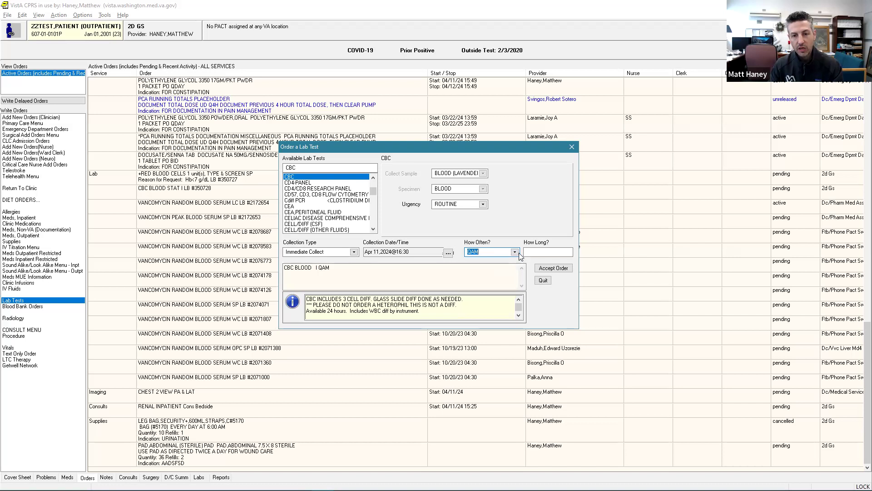
- Switch the collection type to Lab Collect with the AM Collection: 04:30 (Tomorrow) slot
{"action": "left_click", "coordinate": [353, 251]}
{"action": "left_click", "coordinate": [311, 261]}
{"action": "left_click", "coordinate": [455, 252]}
{"action": "left_click", "coordinate": [419, 267]}
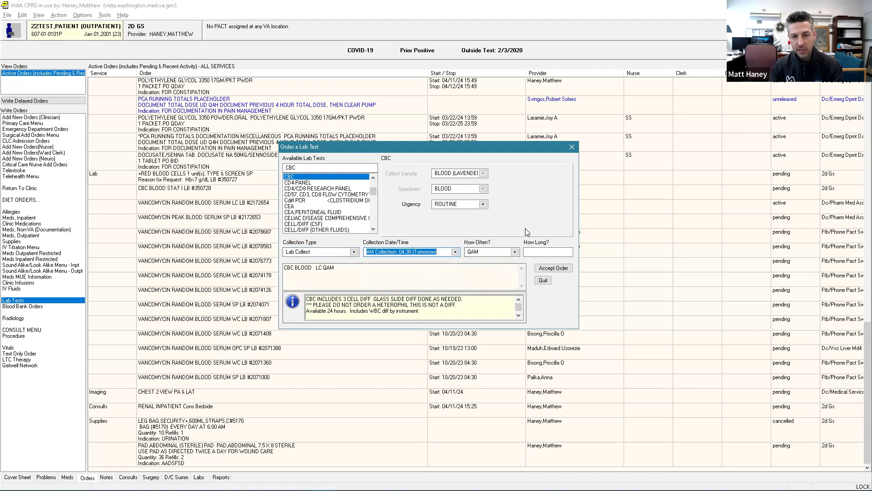
- Change the CBC order's frequency to ONCE
{"action": "left_click", "coordinate": [543, 252]}
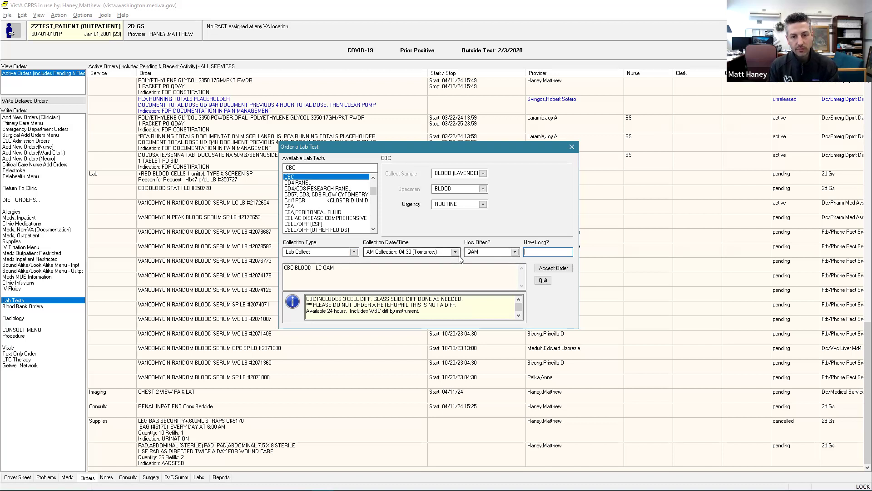
{"action": "left_click", "coordinate": [514, 252]}
{"action": "left_click_drag", "start_coordinate": [514, 289], "coordinate": [516, 269]}
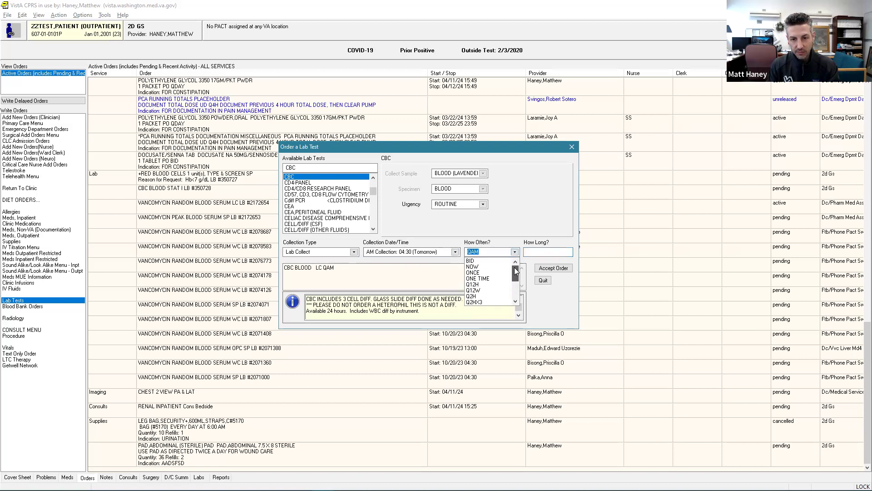
{"action": "left_click", "coordinate": [485, 272]}
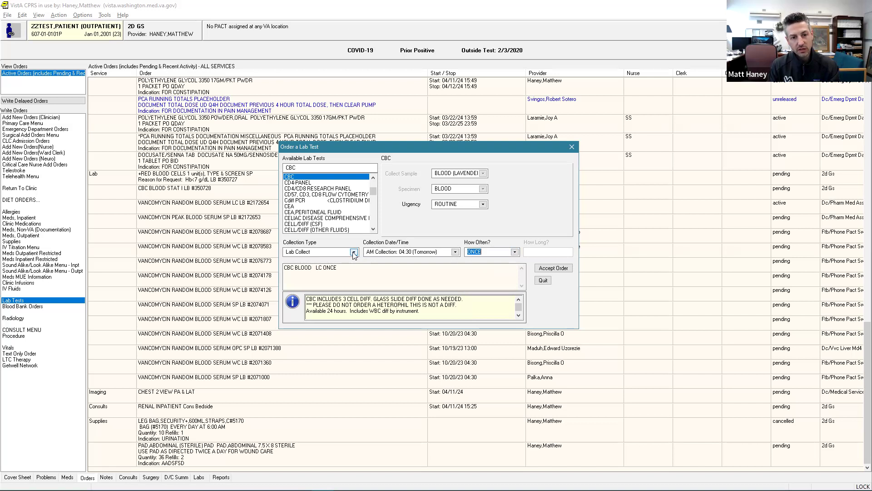
- Review the scheduled lab collection times for the CBC, keeping AM Collection: 04:30 (Tomorrow) selected
{"action": "left_click", "coordinate": [454, 252]}
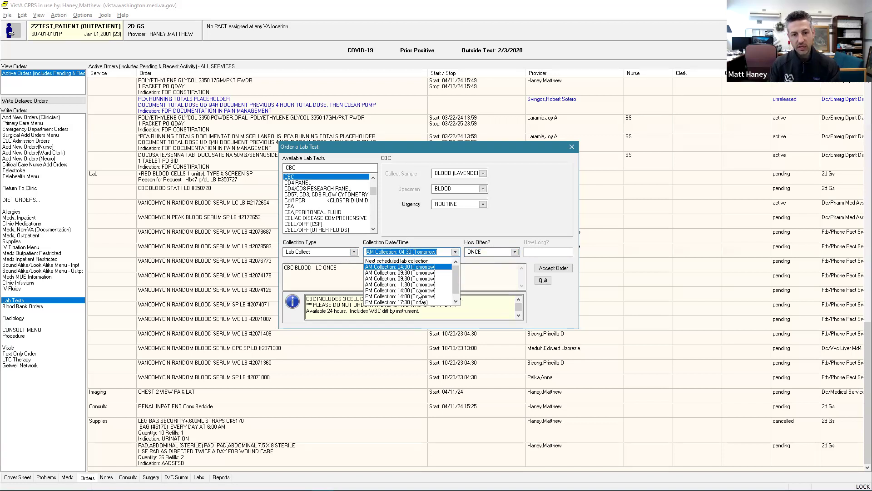
{"action": "mouse_move", "coordinate": [456, 278]}
{"action": "left_mouse_down"}
{"action": "mouse_move", "coordinate": [458, 285]}
{"action": "mouse_move", "coordinate": [455, 269]}
{"action": "left_mouse_up"}
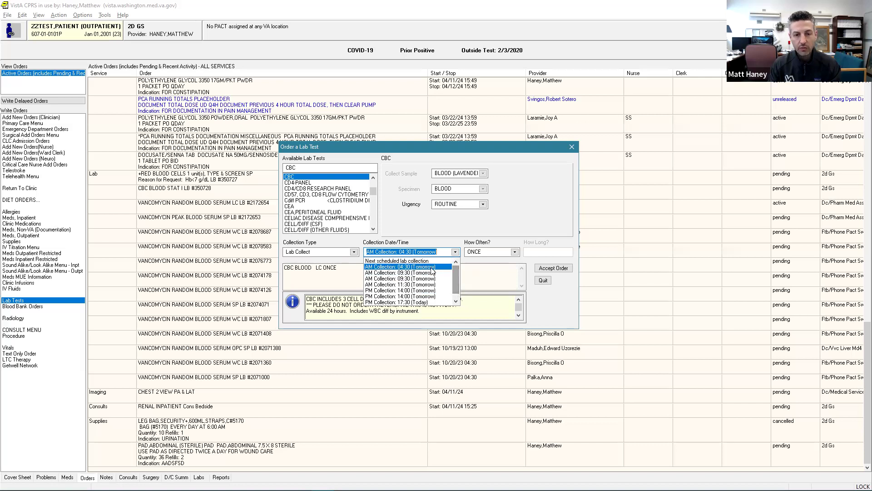
{"action": "mouse_move", "coordinate": [456, 274]}
{"action": "left_mouse_down"}
{"action": "mouse_move", "coordinate": [455, 285]}
{"action": "mouse_move", "coordinate": [454, 266]}
{"action": "left_mouse_up"}
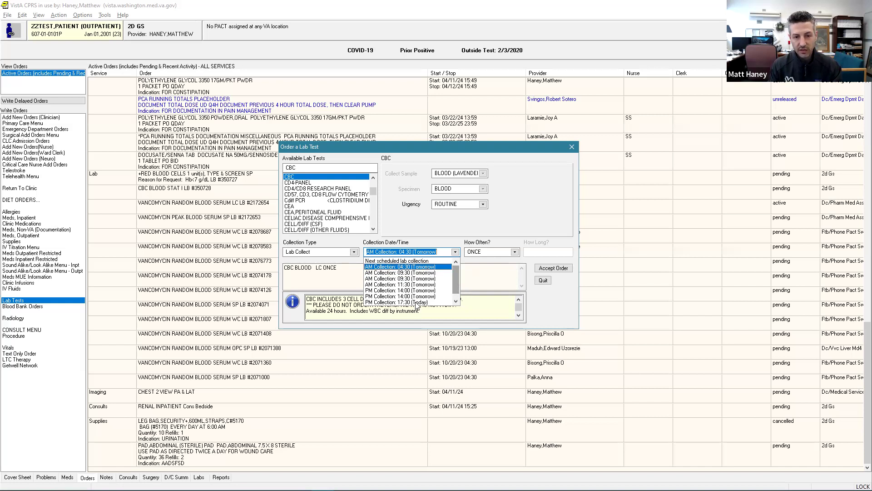
{"action": "left_click", "coordinate": [424, 269]}
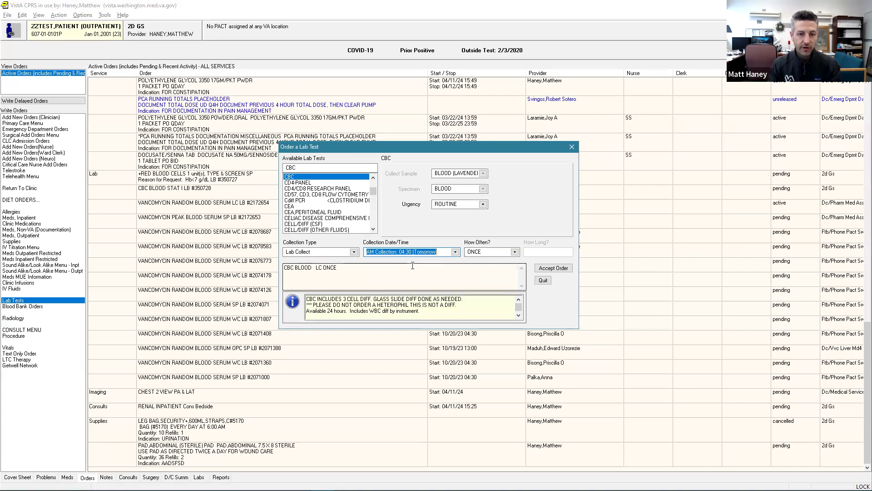
{"action": "left_click", "coordinate": [456, 252]}
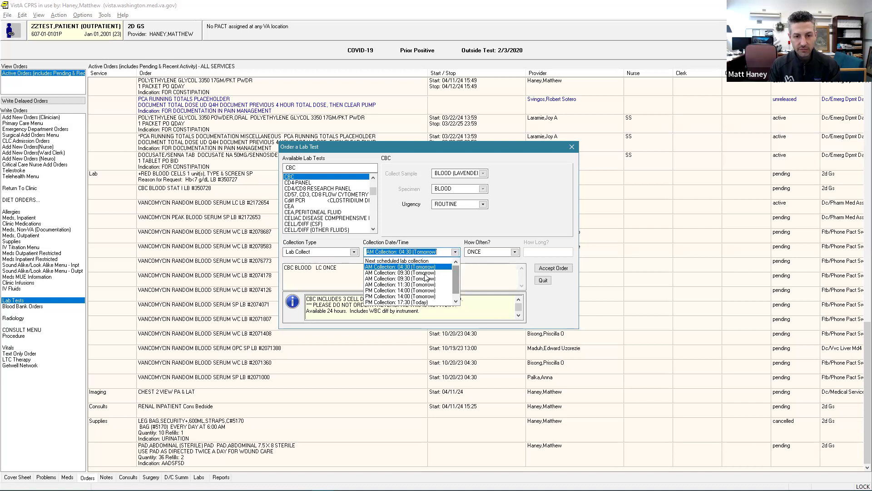
{"action": "left_click", "coordinate": [456, 253]}
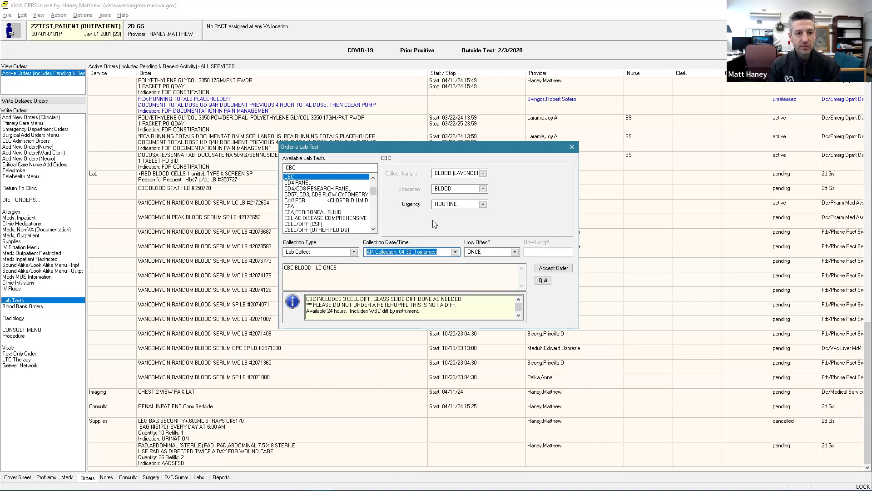
- Open the option to save the CBC order as a quick order, cancel it, and quit the lab order
{"action": "left_click", "coordinate": [82, 17]}
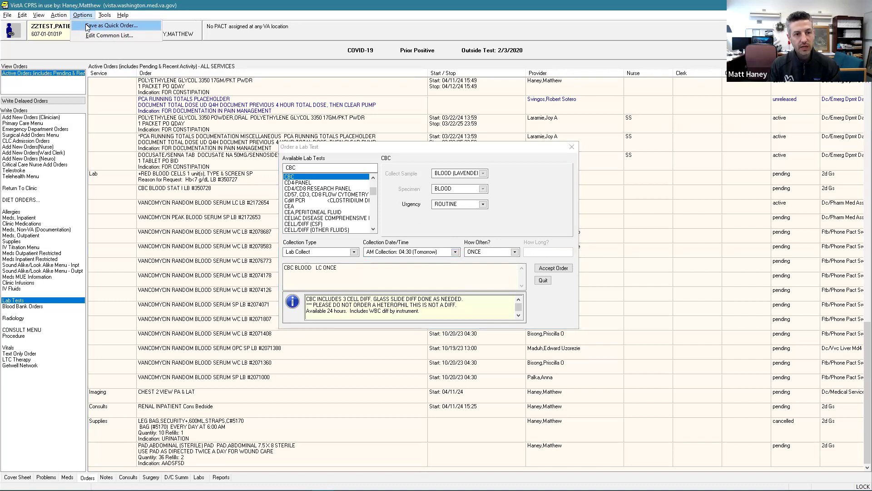
{"action": "left_click", "coordinate": [87, 26]}
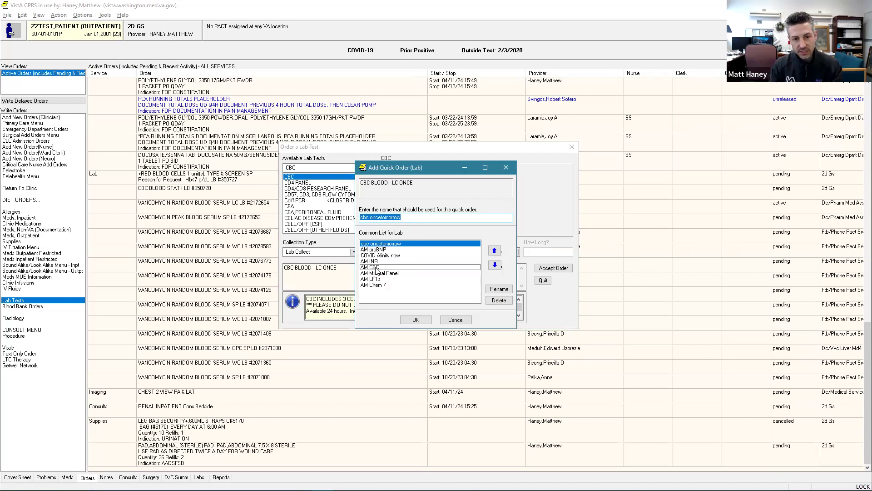
{"action": "left_click", "coordinate": [460, 323]}
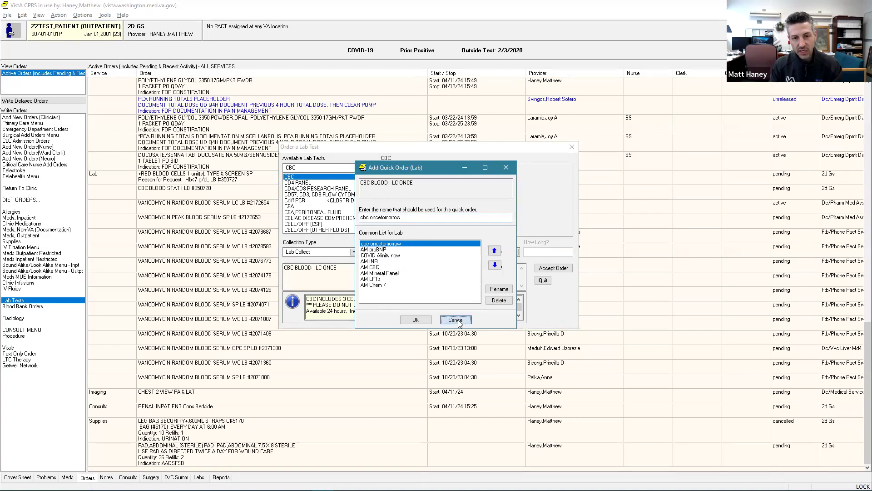
{"action": "left_click", "coordinate": [544, 280]}
{"action": "left_click", "coordinate": [454, 264]}
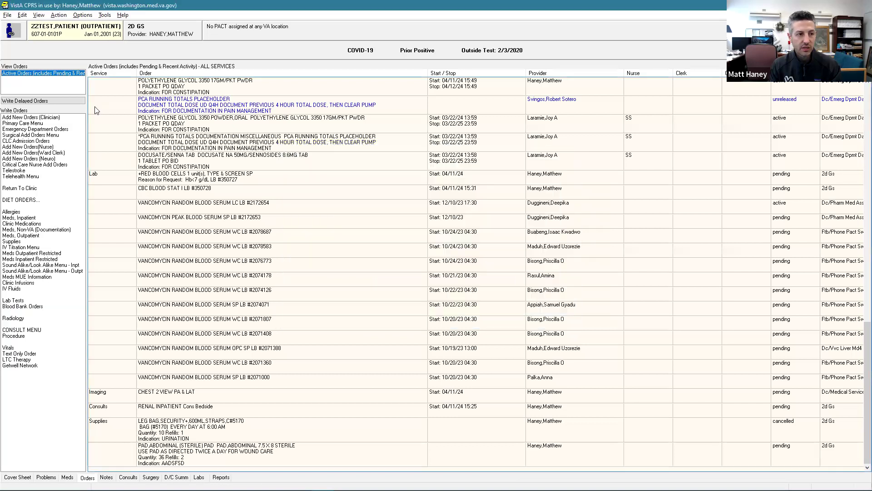
- Order a CBC with the preset Lab Collect settings, accept it through the duplicate-order check, close the order form, and select the new order
{"action": "left_click", "coordinate": [15, 300]}
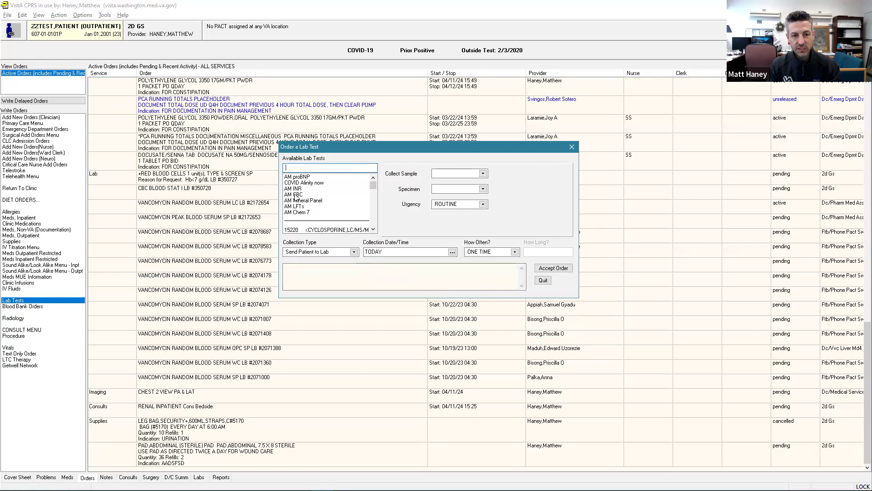
{"action": "type", "text": "CBC"}
{"action": "key", "text": "Return"}
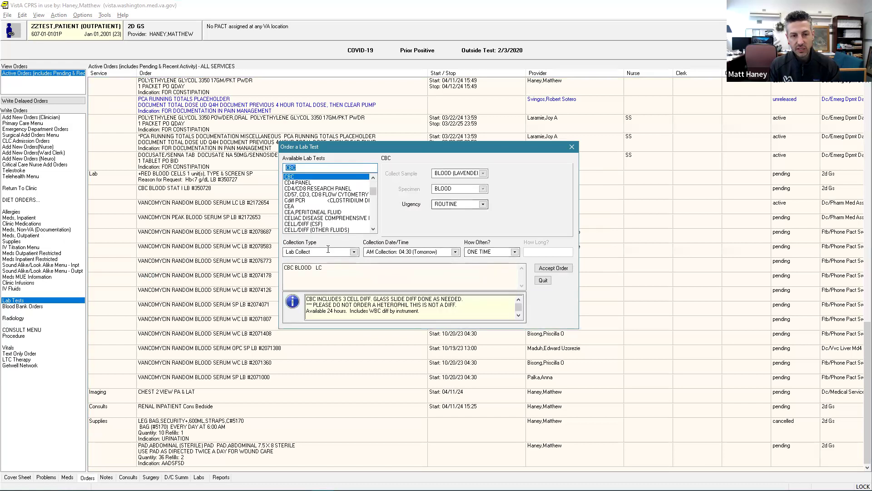
{"action": "left_click", "coordinate": [563, 269]}
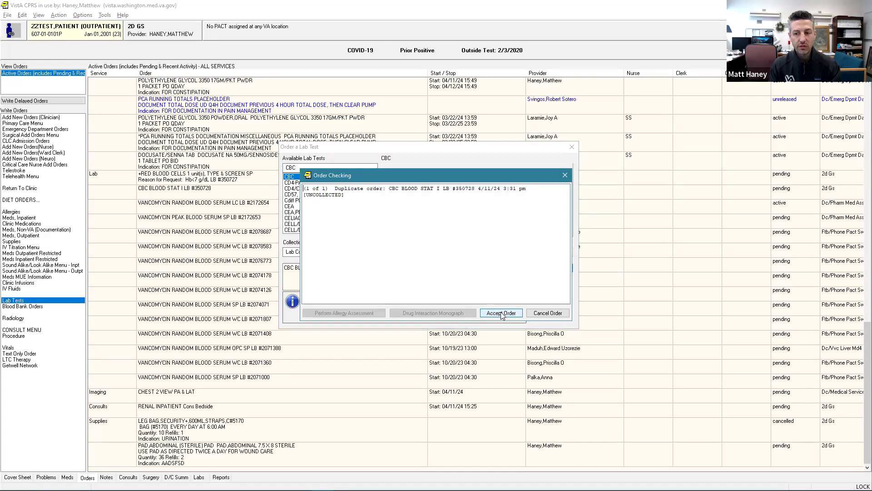
{"action": "left_click", "coordinate": [501, 313]}
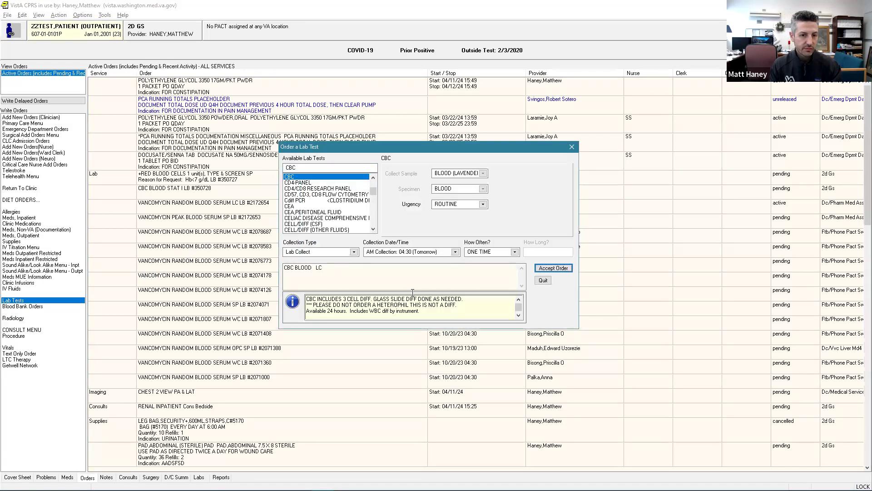
{"action": "left_click", "coordinate": [571, 148]}
{"action": "left_click", "coordinate": [261, 81]}
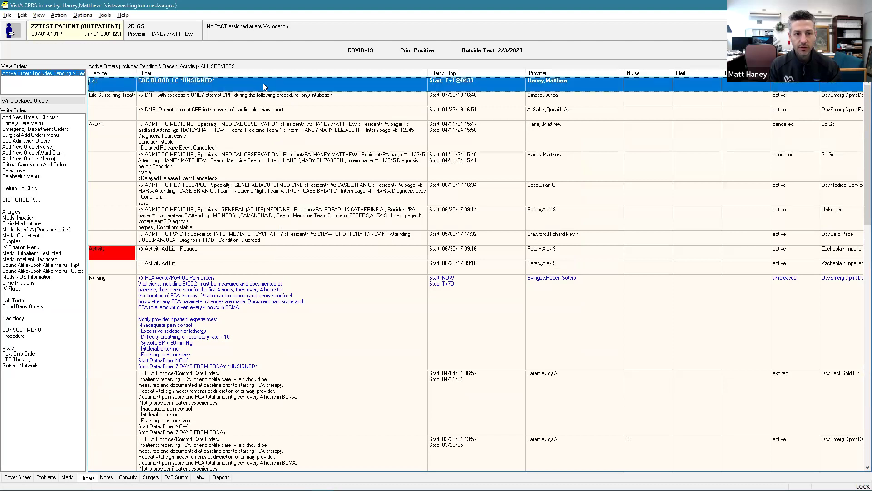